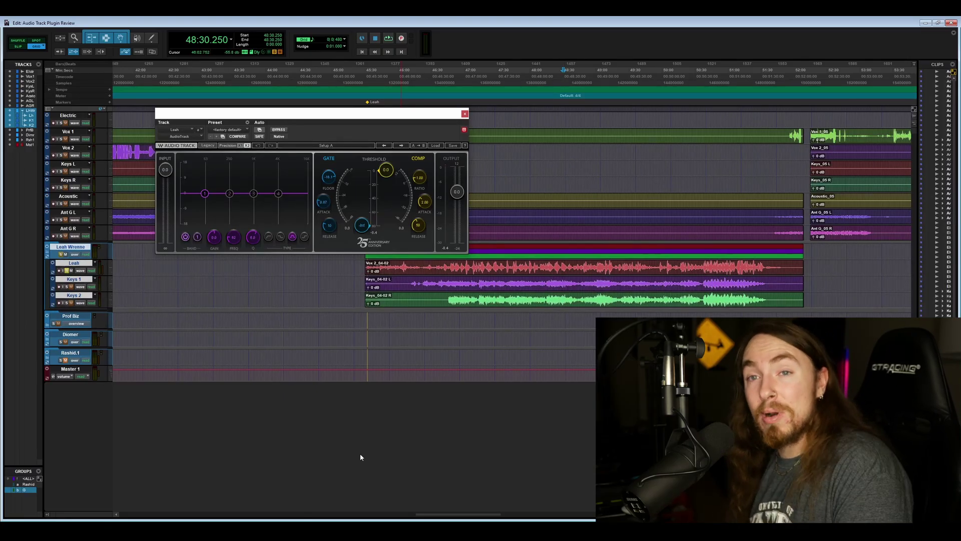
Shape a low-frequency cut with EQ band 1 by lowering its gain and adjusting its frequency and Q
{"action": "left_click", "coordinate": [229, 194]}
{"action": "left_click", "coordinate": [254, 193]}
{"action": "left_click", "coordinate": [279, 194]}
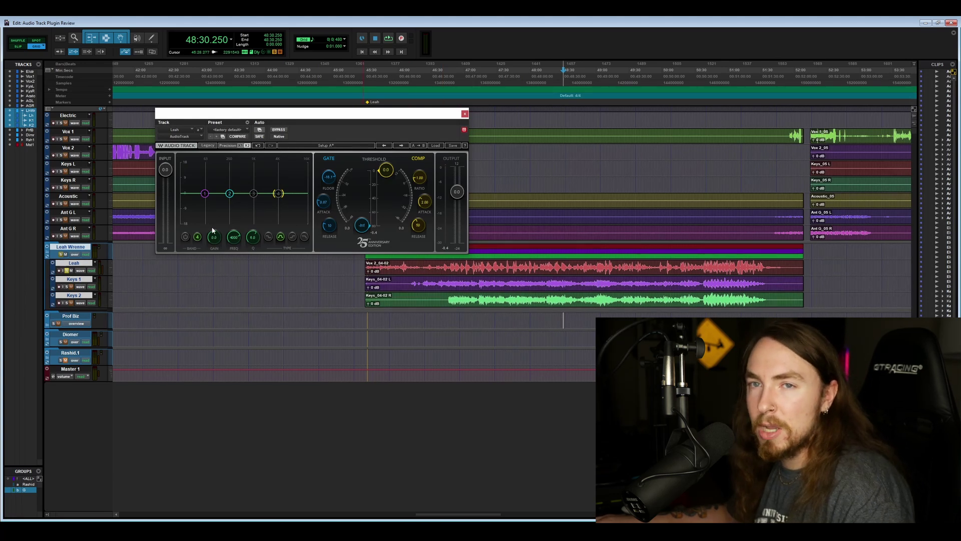
{"action": "left_click", "coordinate": [206, 194]}
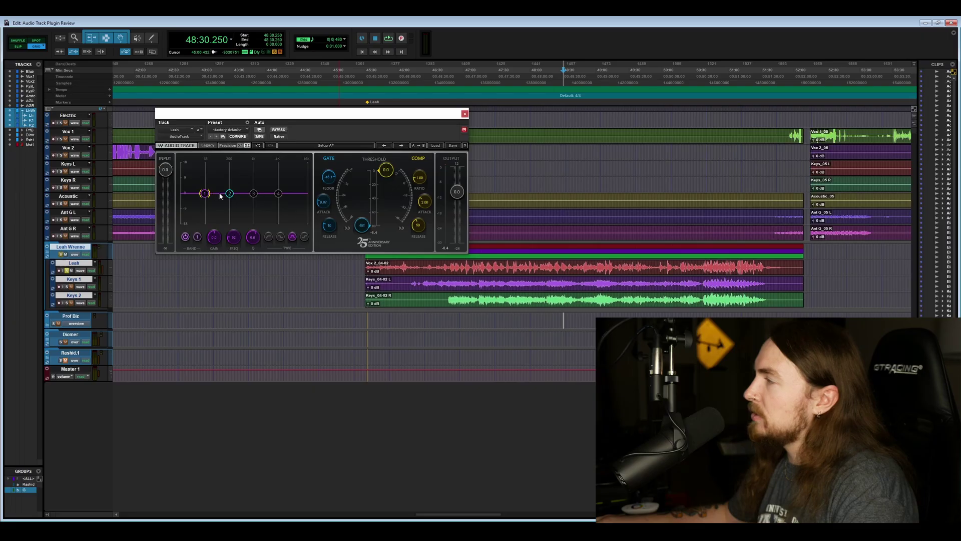
{"action": "mouse_move", "coordinate": [206, 193]}
{"action": "left_mouse_down"}
{"action": "mouse_move", "coordinate": [204, 170]}
{"action": "mouse_move", "coordinate": [205, 215]}
{"action": "mouse_move", "coordinate": [204, 194]}
{"action": "mouse_move", "coordinate": [244, 171]}
{"action": "mouse_move", "coordinate": [278, 172]}
{"action": "mouse_move", "coordinate": [195, 173]}
{"action": "mouse_move", "coordinate": [261, 190]}
{"action": "mouse_move", "coordinate": [211, 193]}
{"action": "mouse_move", "coordinate": [212, 203]}
{"action": "left_mouse_up"}
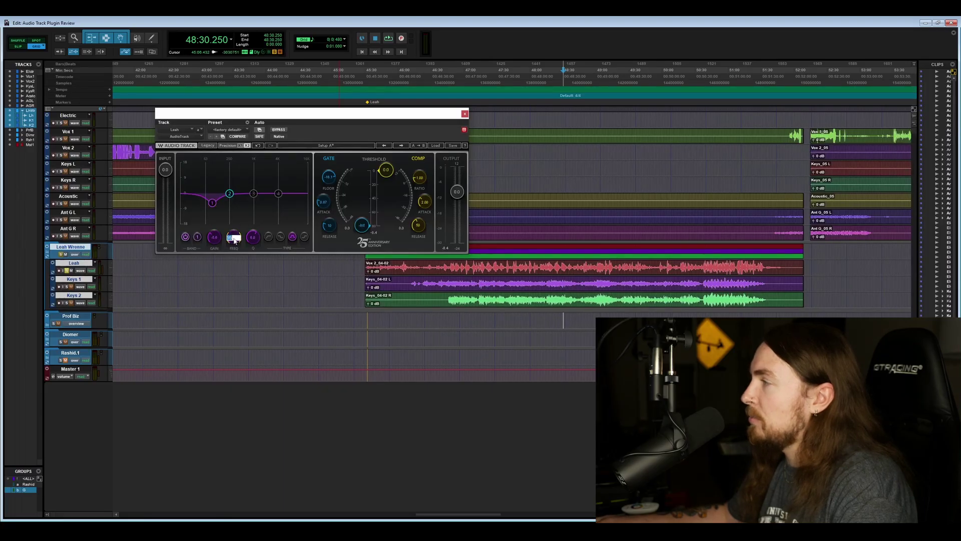
{"action": "mouse_move", "coordinate": [234, 237]}
{"action": "left_mouse_down"}
{"action": "mouse_move", "coordinate": [233, 221]}
{"action": "mouse_move", "coordinate": [234, 238]}
{"action": "left_mouse_up"}
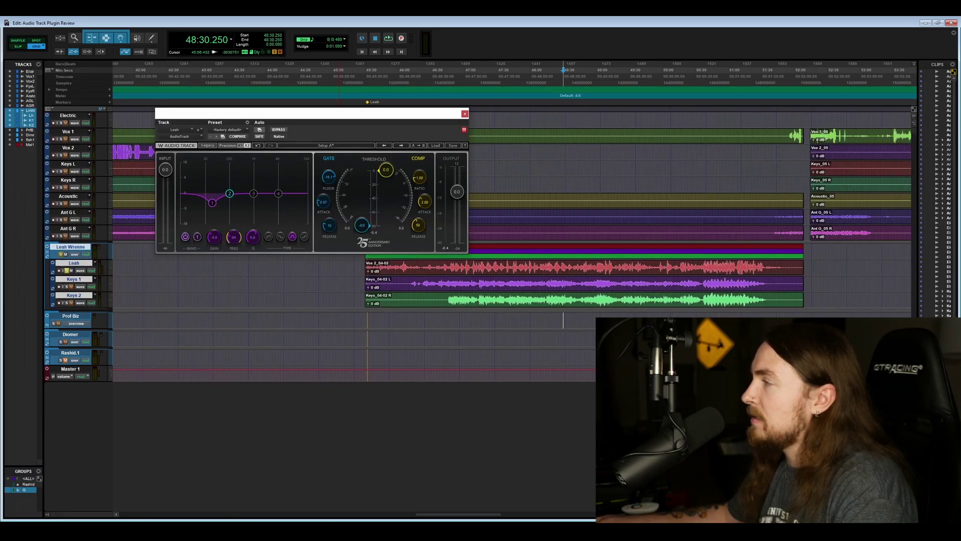
{"action": "left_click_drag", "start_coordinate": [212, 202], "coordinate": [210, 203]}
{"action": "mouse_move", "coordinate": [254, 239]}
{"action": "left_mouse_down"}
{"action": "mouse_move", "coordinate": [254, 253]}
{"action": "mouse_move", "coordinate": [254, 239]}
{"action": "left_mouse_up"}
{"action": "left_click_drag", "start_coordinate": [209, 204], "coordinate": [211, 207]}
{"action": "left_click_drag", "start_coordinate": [254, 237], "coordinate": [253, 238]}
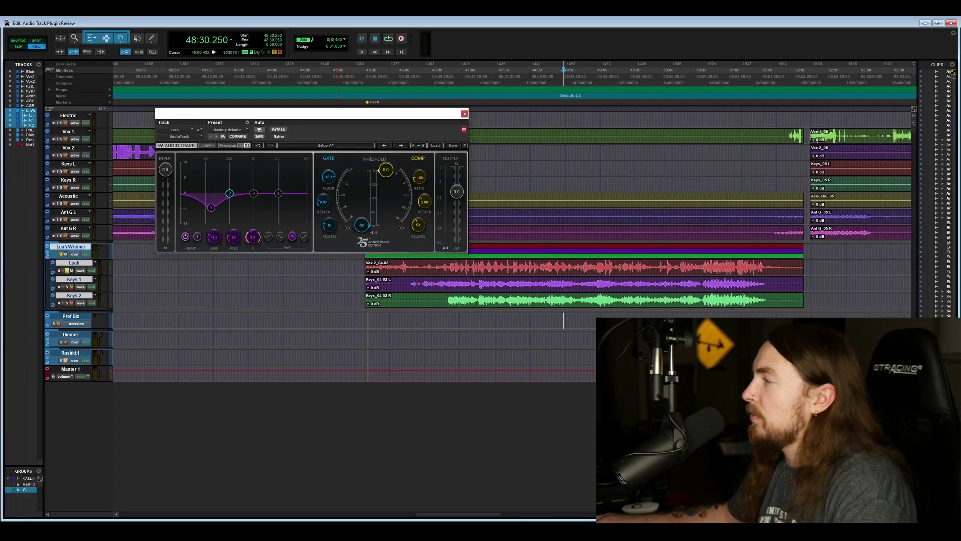
Try the available filter shapes on EQ band 1, raise its gain slightly, and select band 4
{"action": "left_click", "coordinate": [269, 237]}
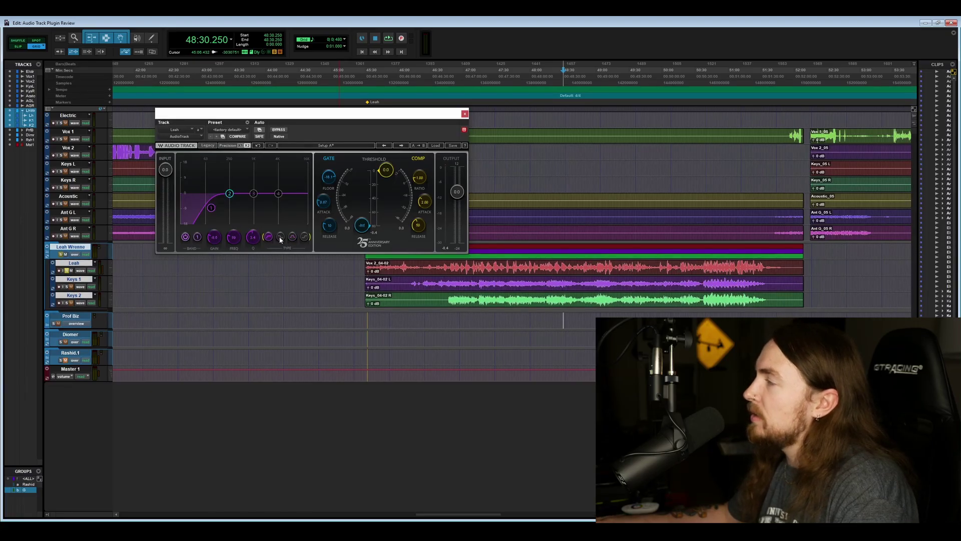
{"action": "left_click", "coordinate": [281, 237]}
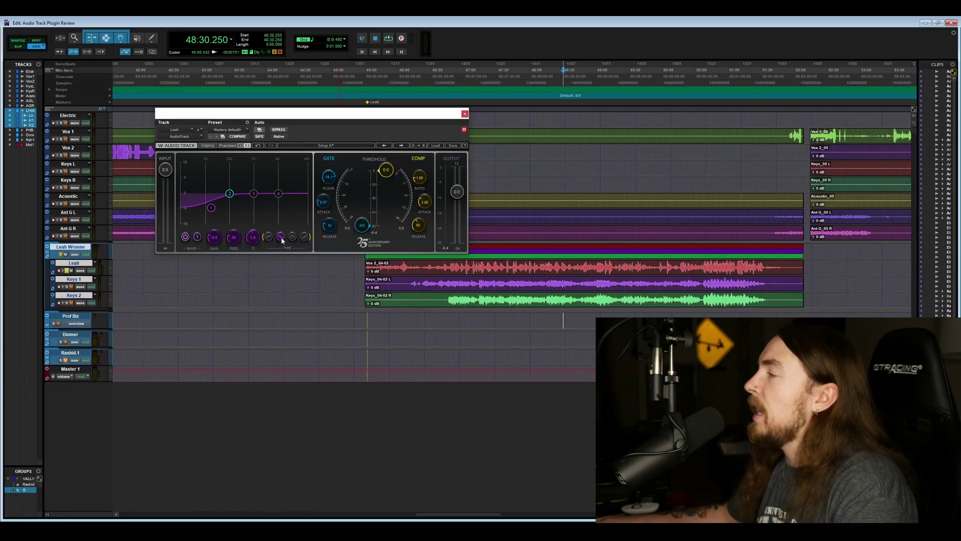
{"action": "left_click", "coordinate": [293, 238]}
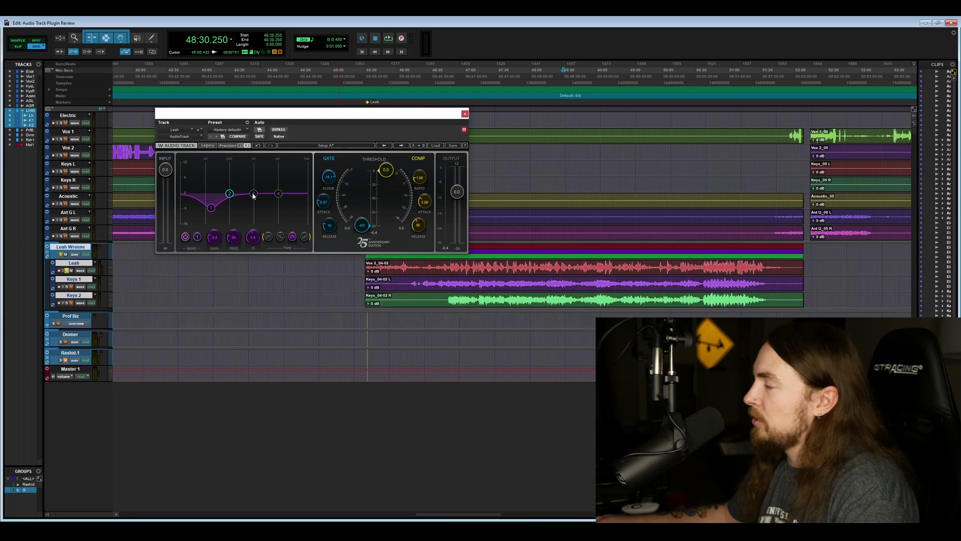
{"action": "left_click", "coordinate": [306, 238]}
{"action": "left_click_drag", "start_coordinate": [212, 209], "coordinate": [211, 204]}
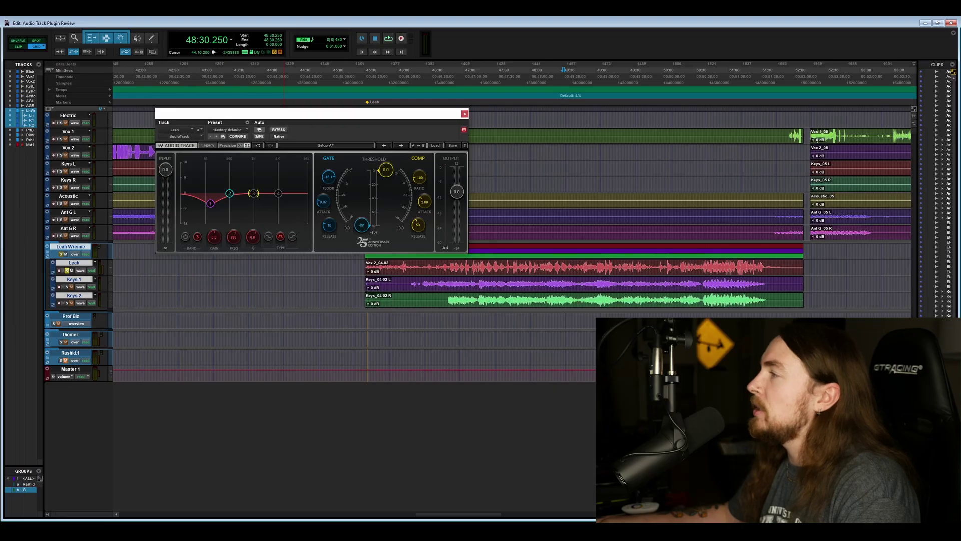
{"action": "left_click", "coordinate": [211, 203]}
{"action": "left_click", "coordinate": [278, 195]}
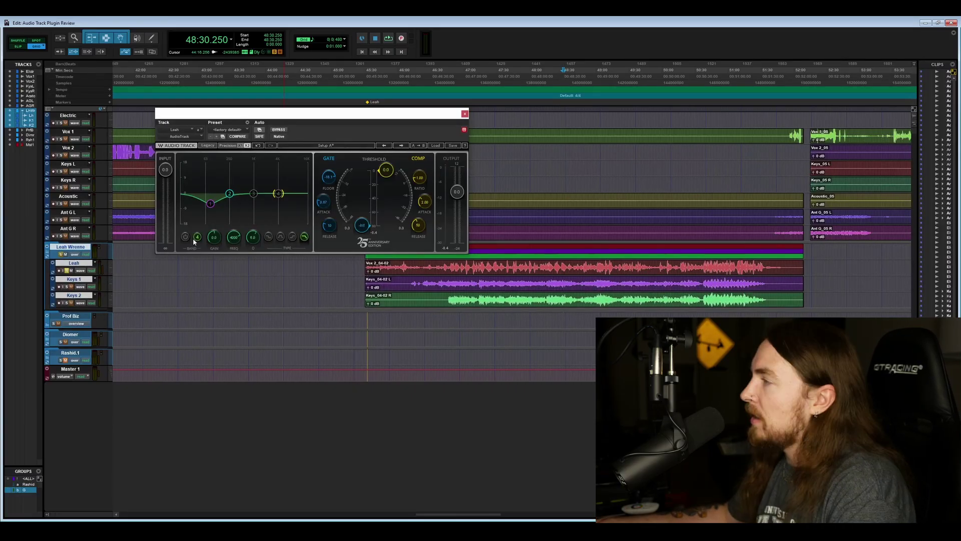
{"action": "left_click", "coordinate": [265, 210]}
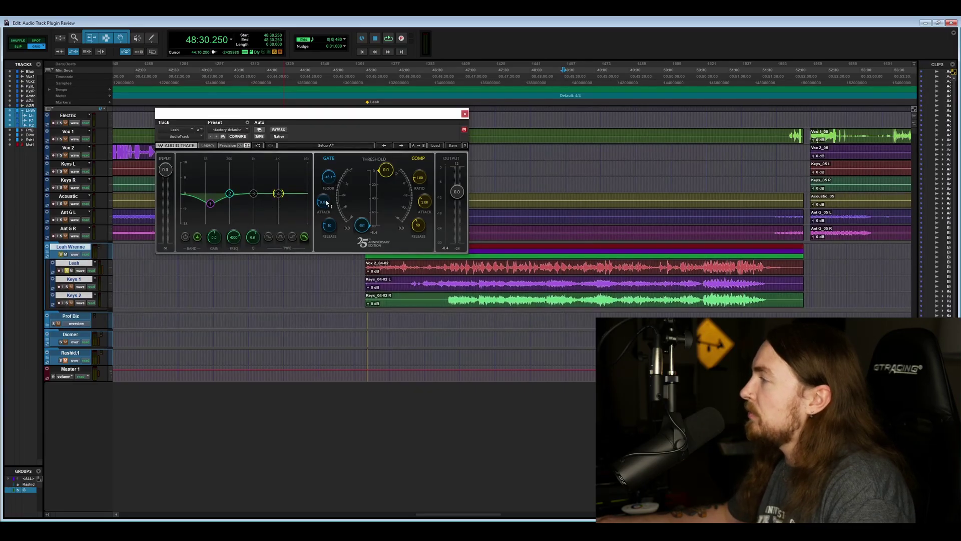
Adjust the gate threshold and the compressor's ratio, attack and release
{"action": "mouse_move", "coordinate": [361, 226]}
{"action": "left_mouse_down"}
{"action": "mouse_move", "coordinate": [362, 176]}
{"action": "mouse_move", "coordinate": [362, 227]}
{"action": "left_mouse_up"}
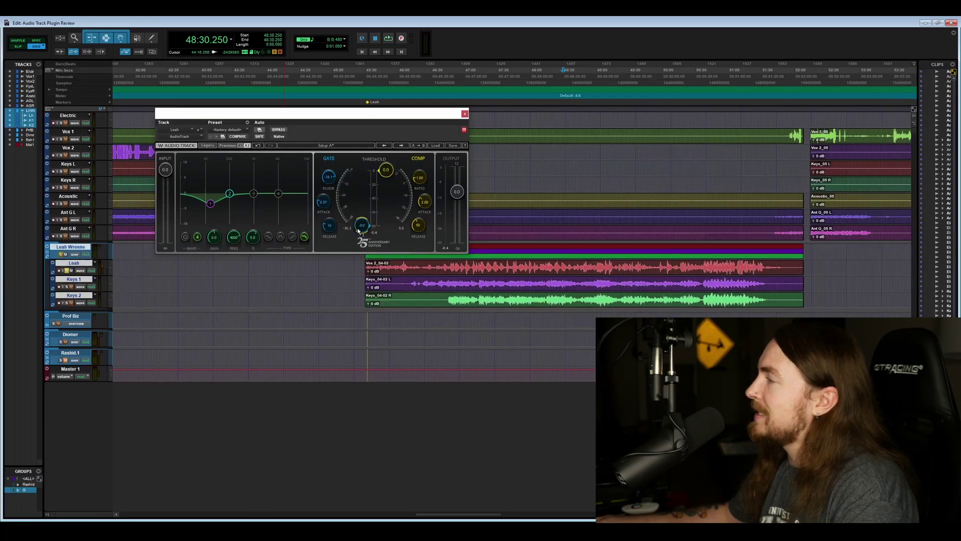
{"action": "left_click_drag", "start_coordinate": [391, 174], "coordinate": [418, 235]}
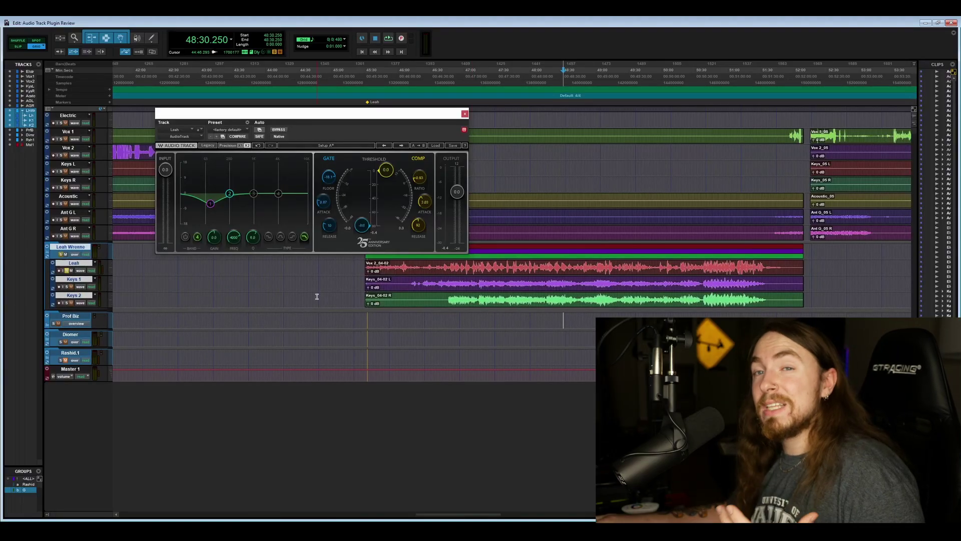
Look through the plugin's factory preset list and its save options without loading anything
{"action": "left_click", "coordinate": [436, 146]}
{"action": "left_click", "coordinate": [437, 149]}
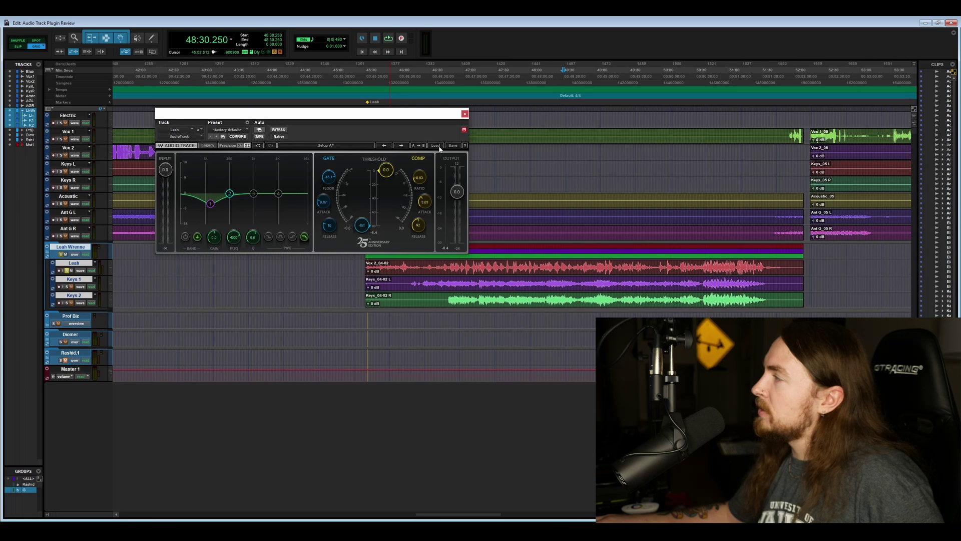
{"action": "left_click", "coordinate": [439, 146]}
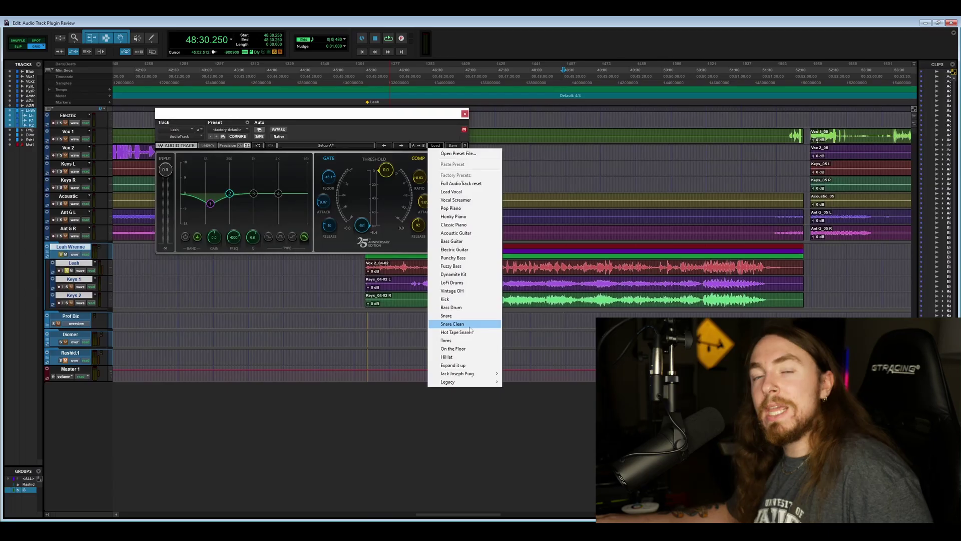
{"action": "left_click", "coordinate": [453, 145]}
{"action": "left_click", "coordinate": [438, 131]}
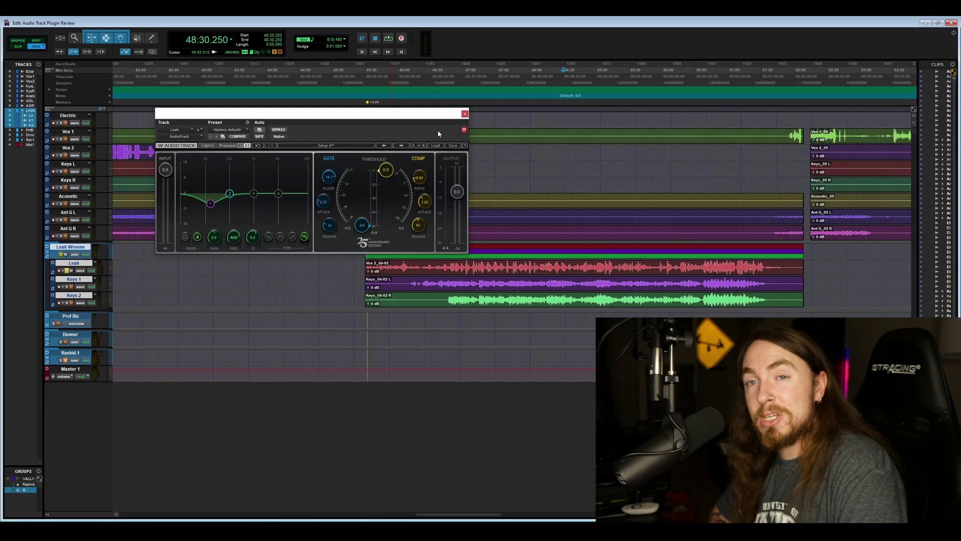
Switch the plugin setup and step forward through the factory presets from Full AudioTrack reset to Pop Piano
{"action": "left_click", "coordinate": [333, 146]}
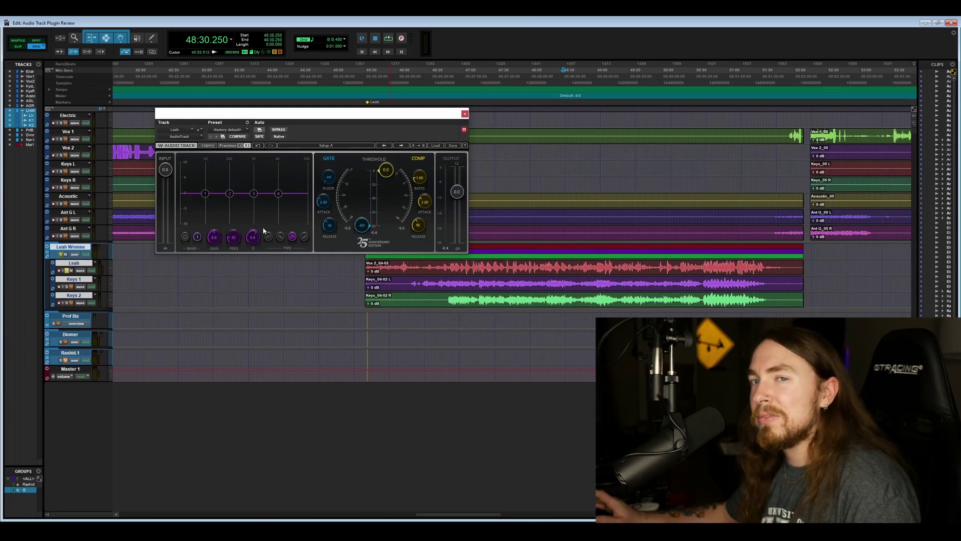
{"action": "left_click", "coordinate": [343, 145]}
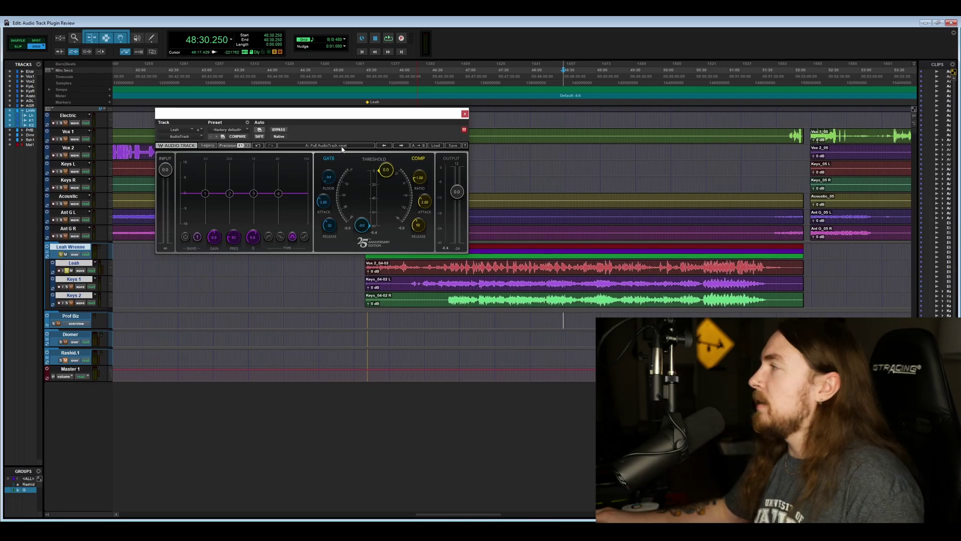
{"action": "left_click", "coordinate": [399, 145]}
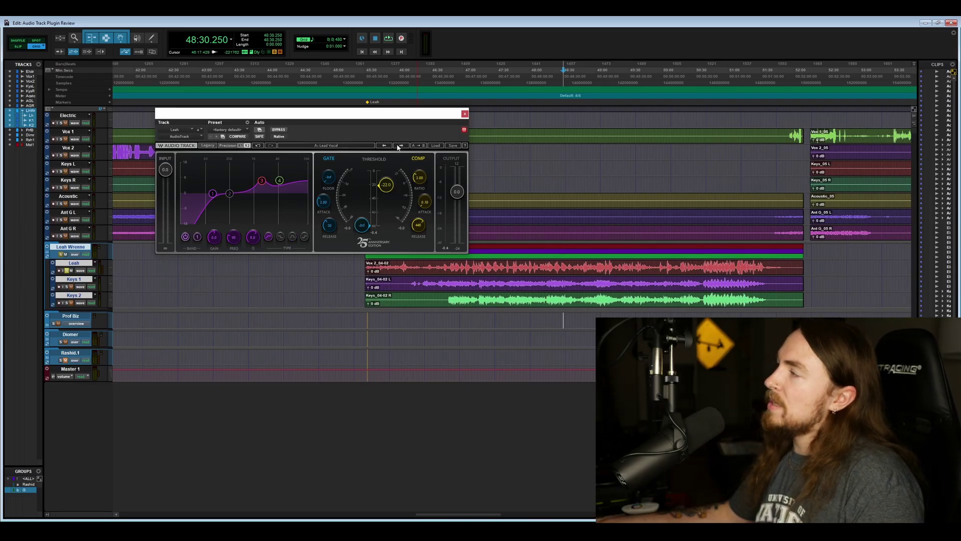
{"action": "left_click", "coordinate": [400, 146]}
{"action": "left_click", "coordinate": [399, 146]}
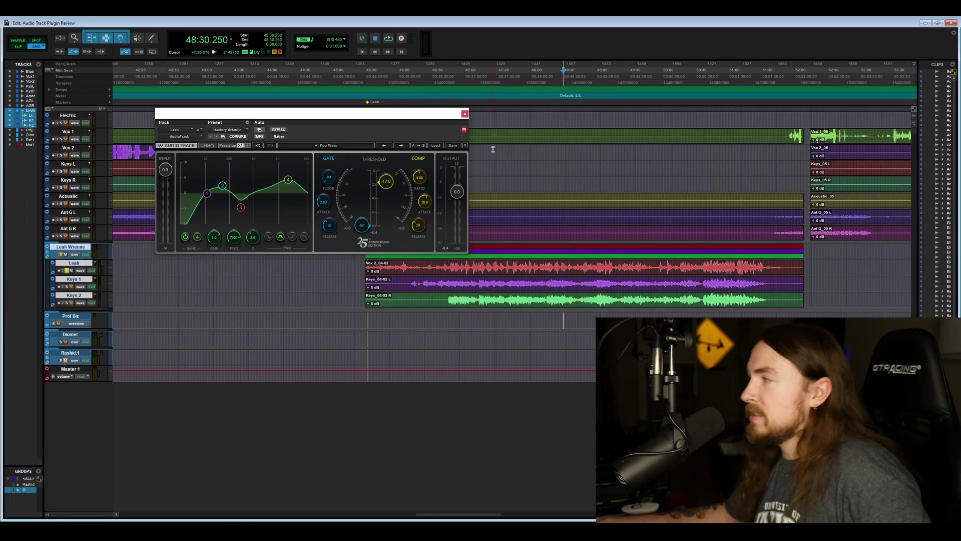
Load the Lead Vocal factory preset on the vocal track's AudioTrack plugin and audition it from 48:08.750
{"action": "left_click", "coordinate": [437, 147]}
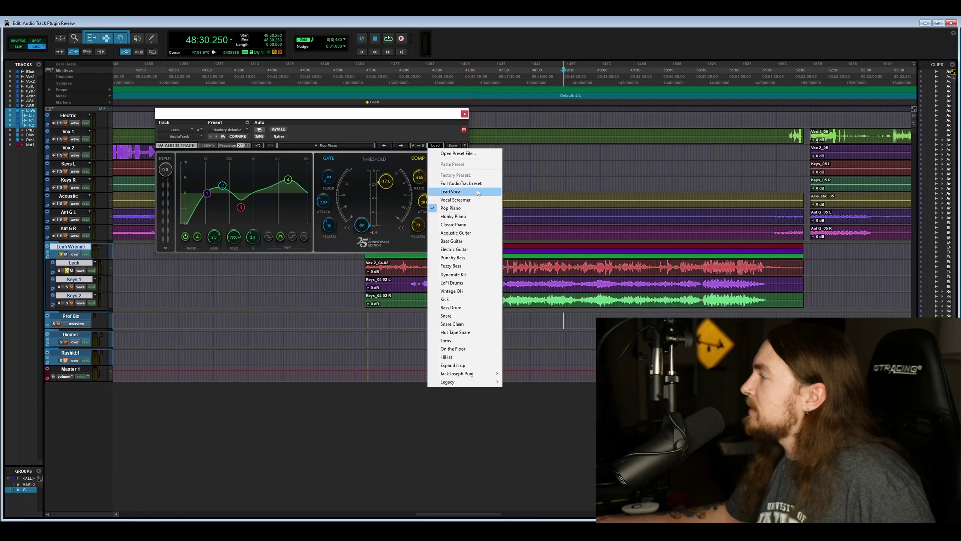
{"action": "left_click", "coordinate": [465, 192]}
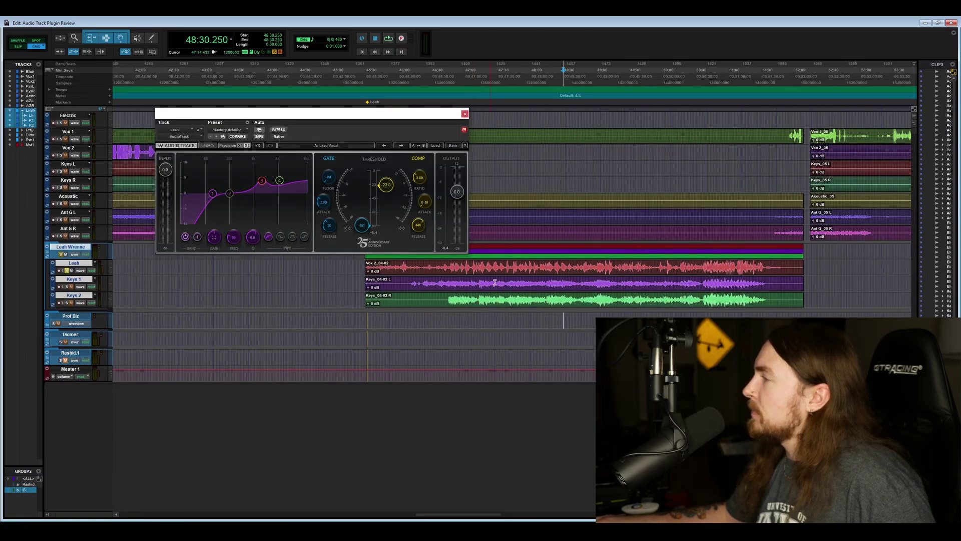
{"action": "left_click", "coordinate": [539, 271]}
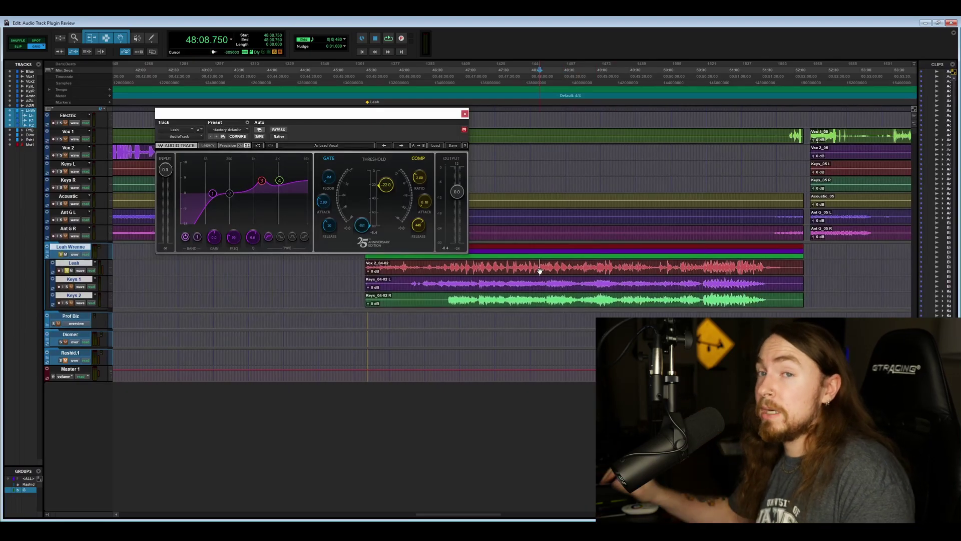
{"action": "key", "text": "space"}
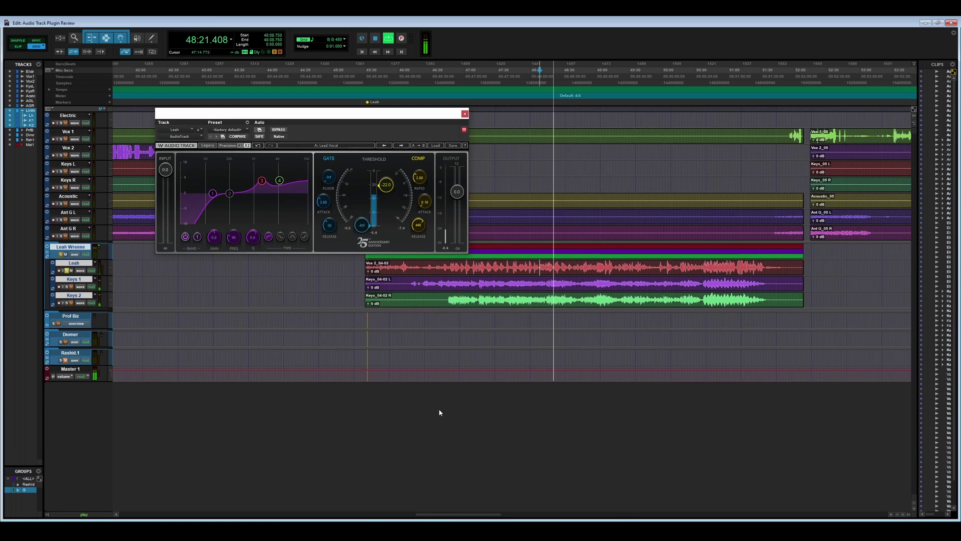
{"action": "key", "text": "space"}
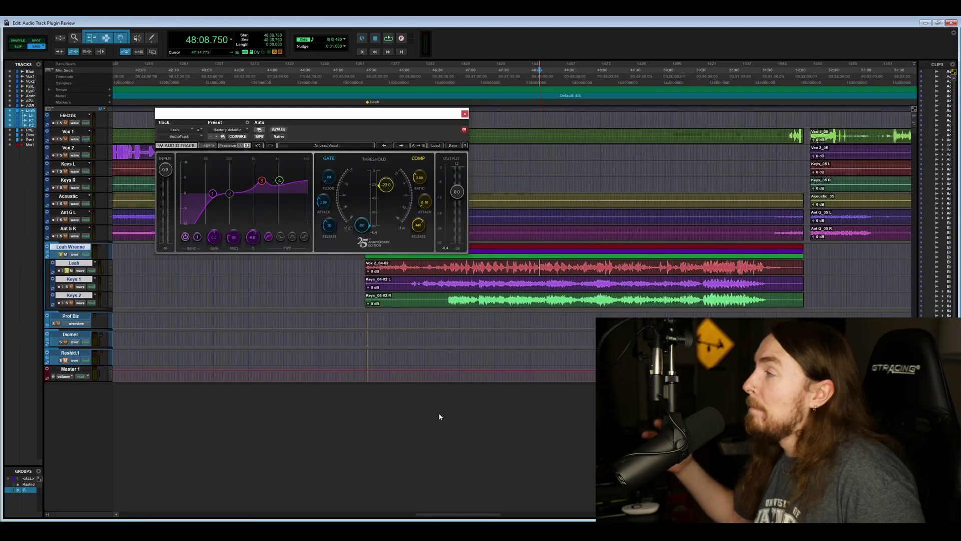
With the keys tracks soloed instead of the vocal, load the Classic Piano preset on Keys 1 and audition it
{"action": "left_click", "coordinate": [67, 271]}
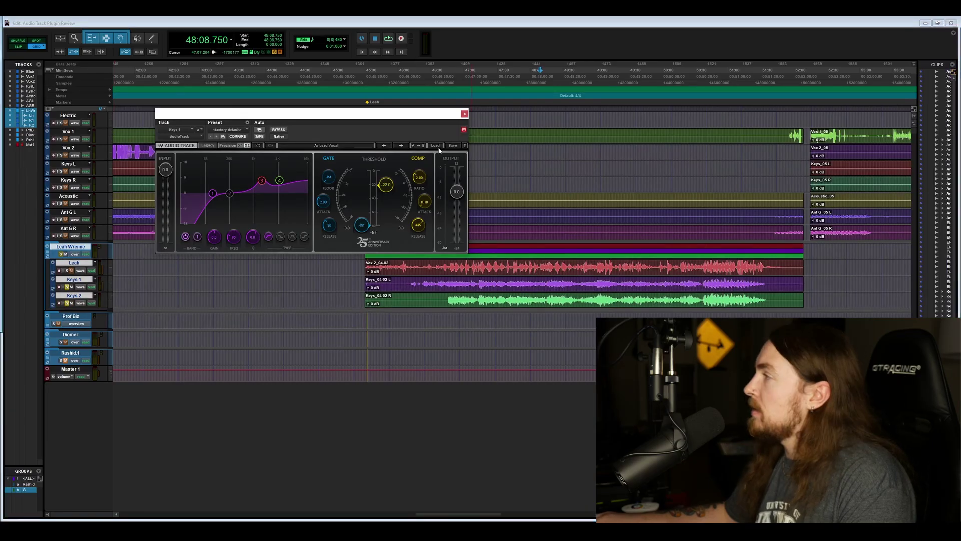
{"action": "left_click", "coordinate": [444, 146]}
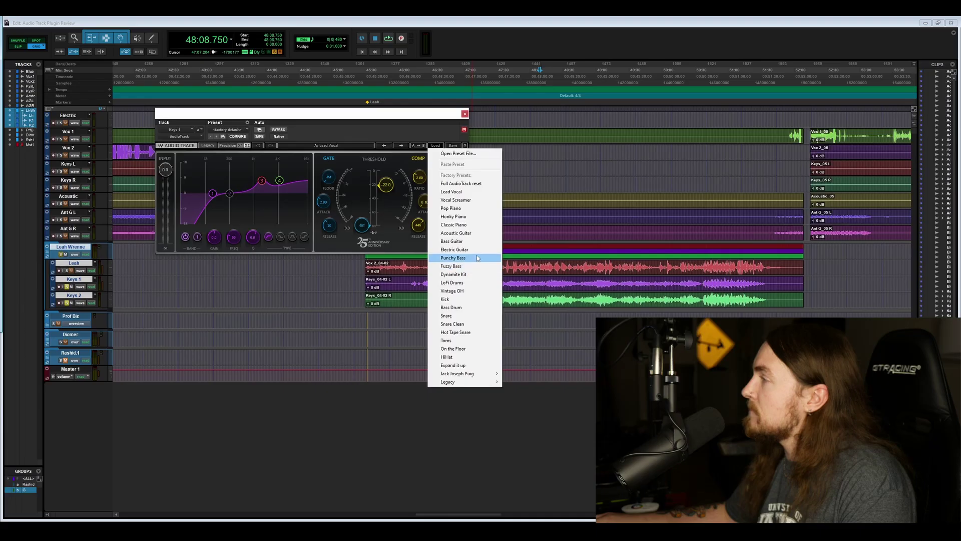
{"action": "left_click", "coordinate": [470, 227]}
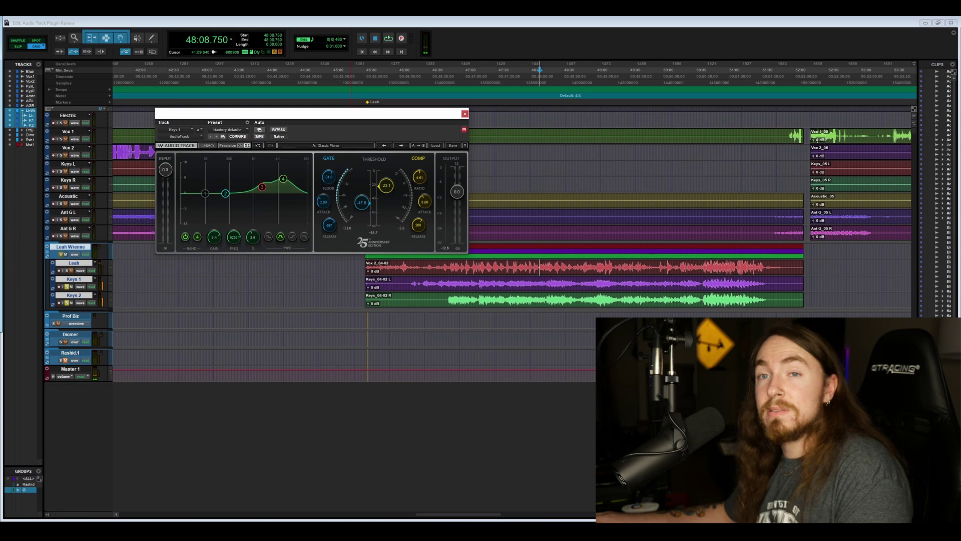
{"action": "key", "text": "space"}
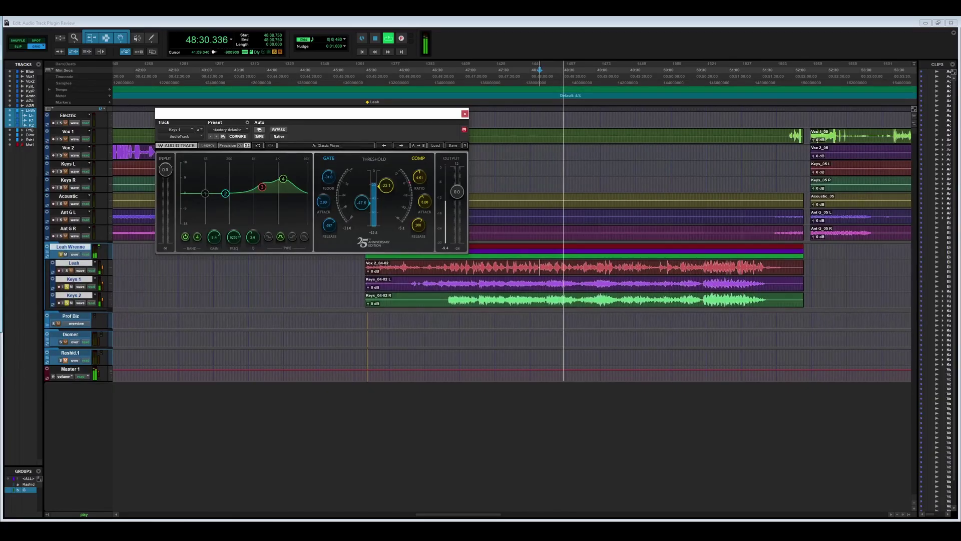
{"action": "key", "text": "space"}
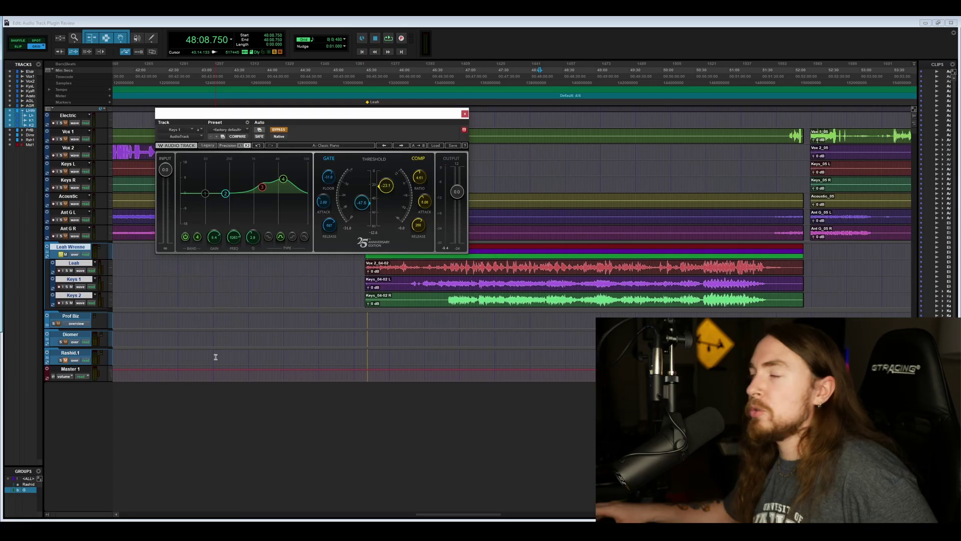
Select a 53.5-second passage from 48:09.750 across the vocal and keys clips, close the plugin window, and play the passage twice
{"action": "left_click_drag", "start_coordinate": [541, 265], "coordinate": [599, 296]}
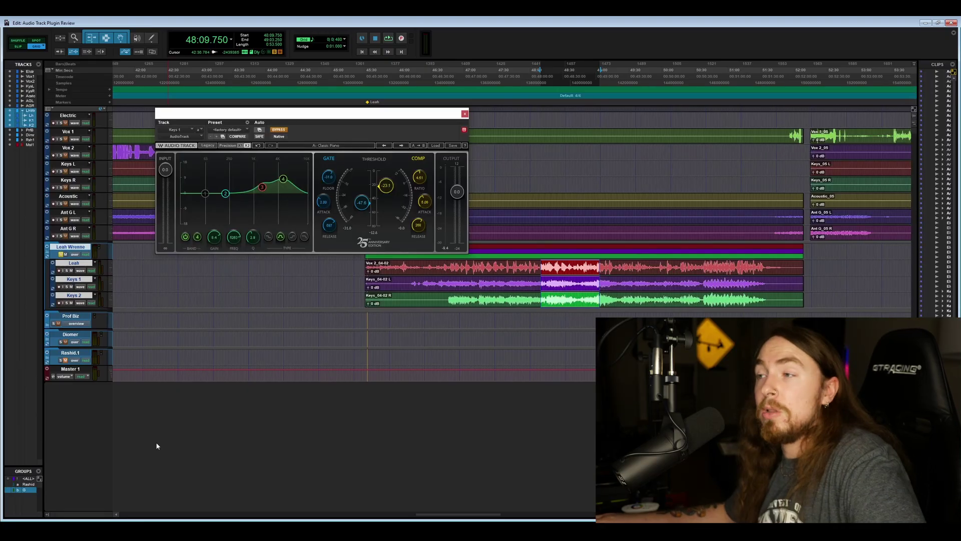
{"action": "key", "text": "ctrl+w"}
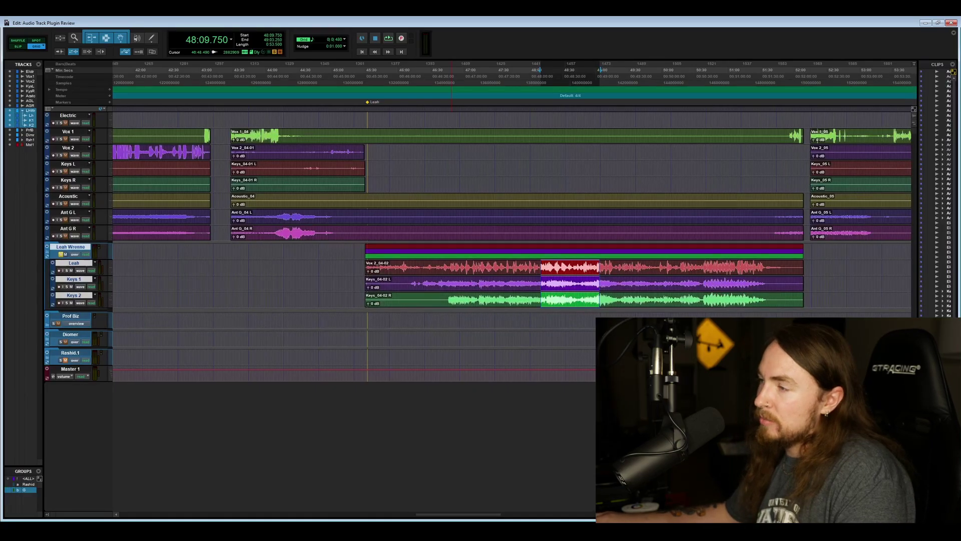
{"action": "key", "text": "space"}
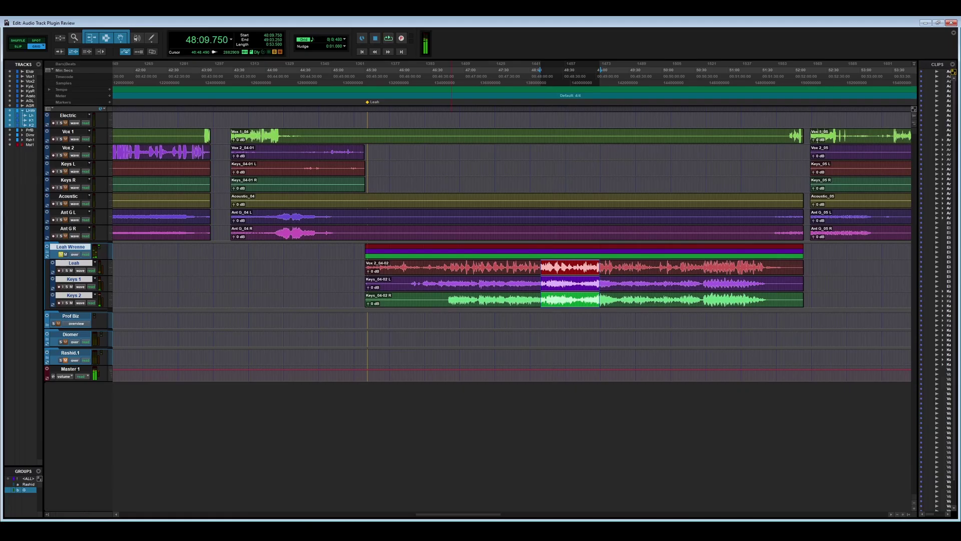
{"action": "key", "text": "space"}
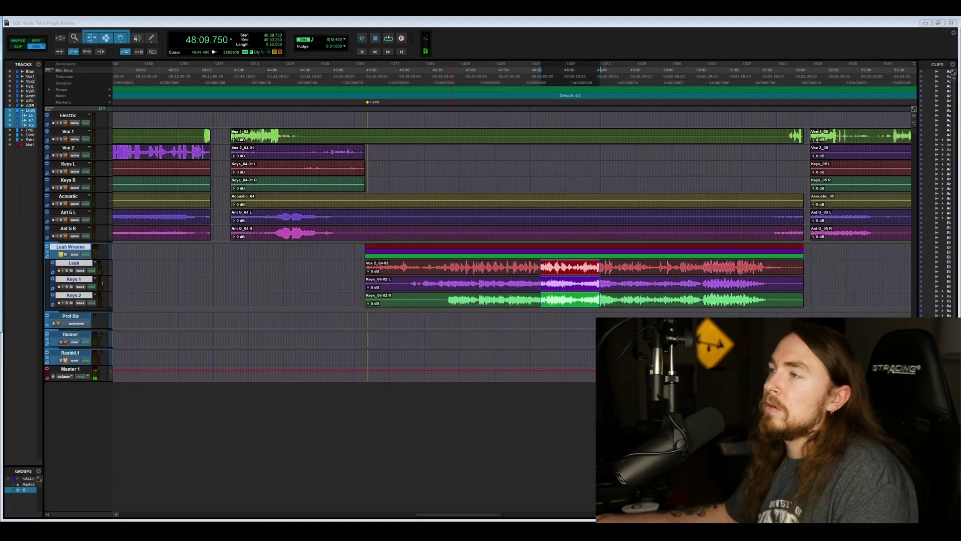
{"action": "key", "text": "space"}
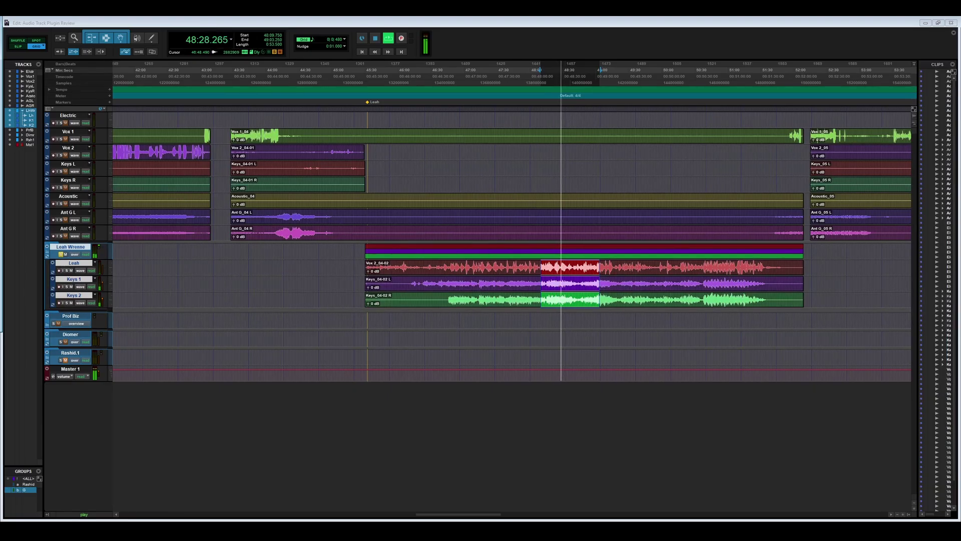
{"action": "key", "text": "space"}
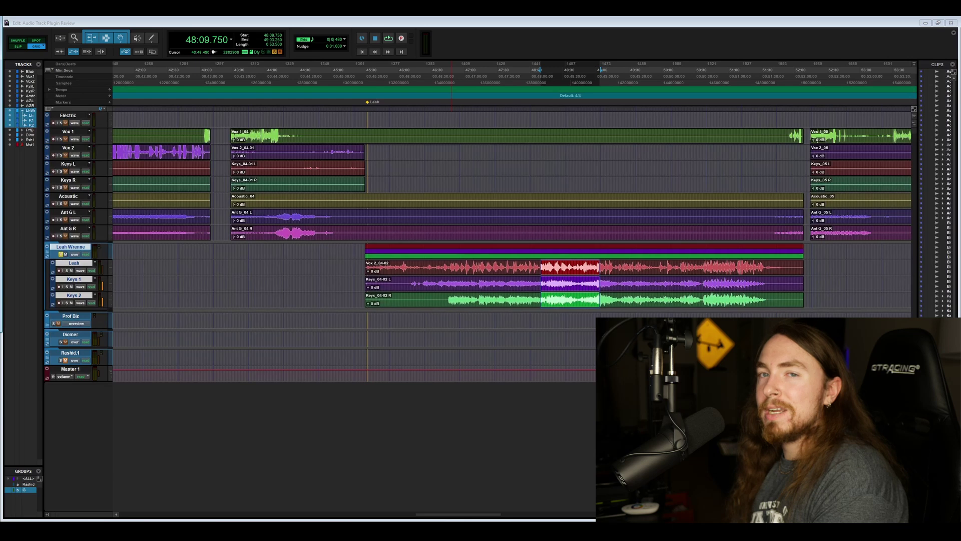